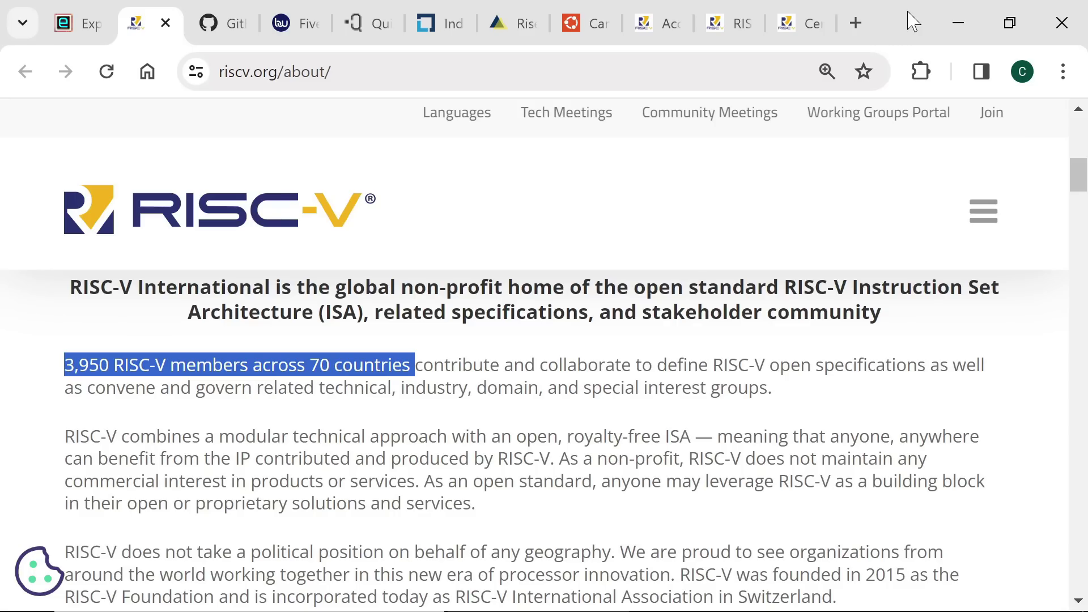
Advance through the riscv-isa-manual repository tab to the Business Wire Quintauris announcement
key("ctrl+Tab")
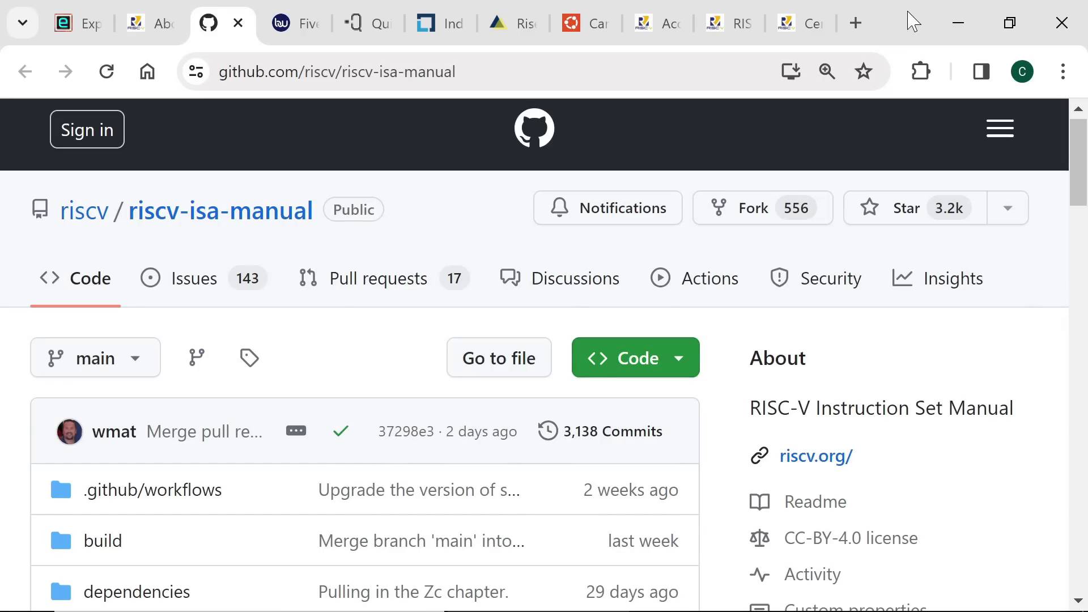
key("ctrl+Tab")
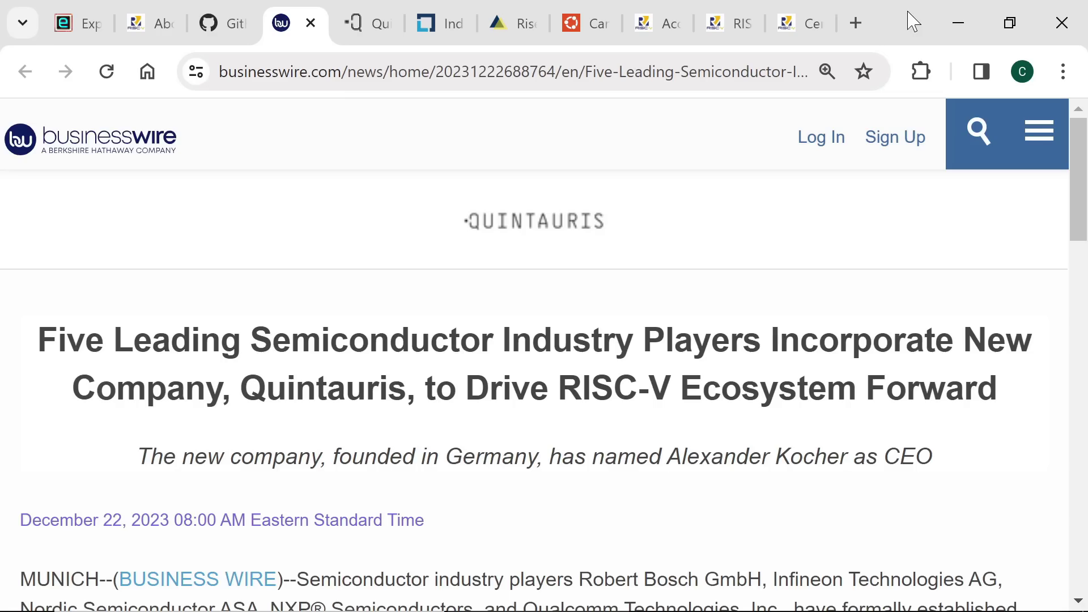
Step through the Quintauris site, RISE launch announcement and RISE website to the Canonical joins RISE article
key("ctrl+Tab")
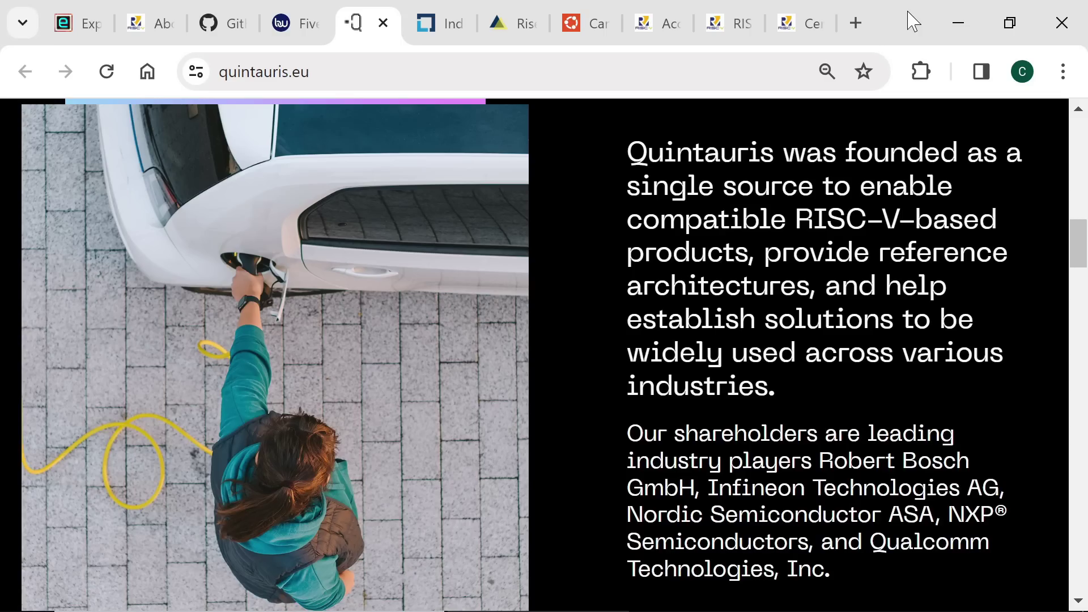
key("ctrl+Tab")
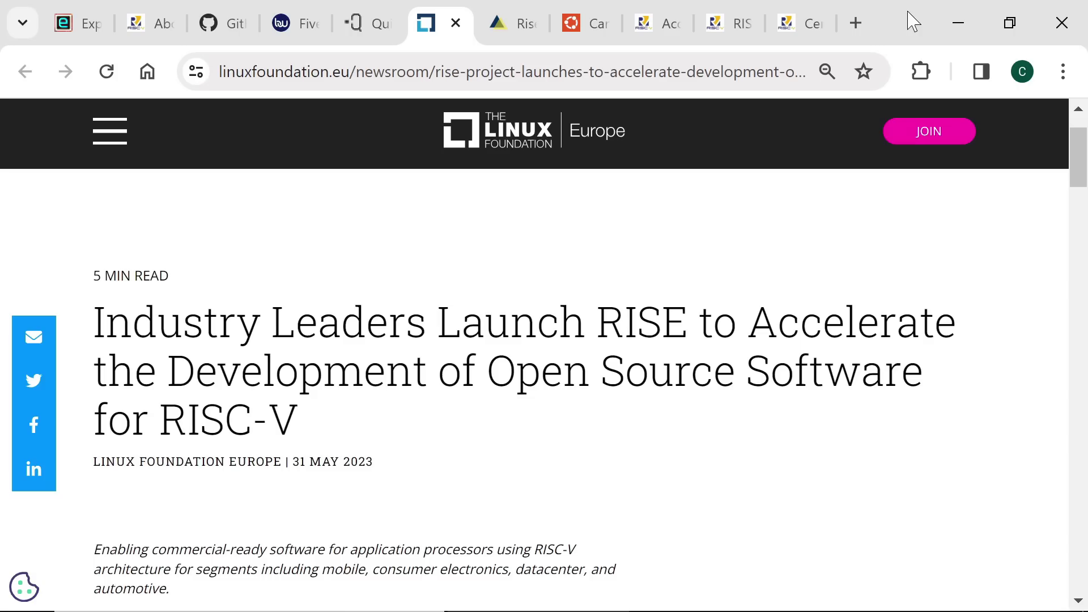
key("ctrl+Tab")
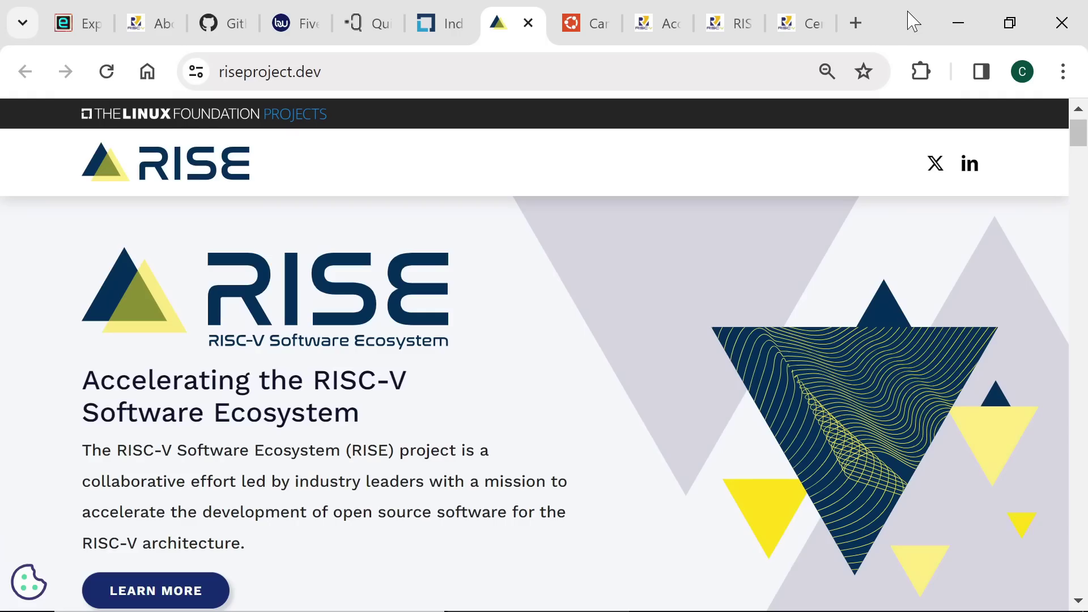
key("ctrl+Tab")
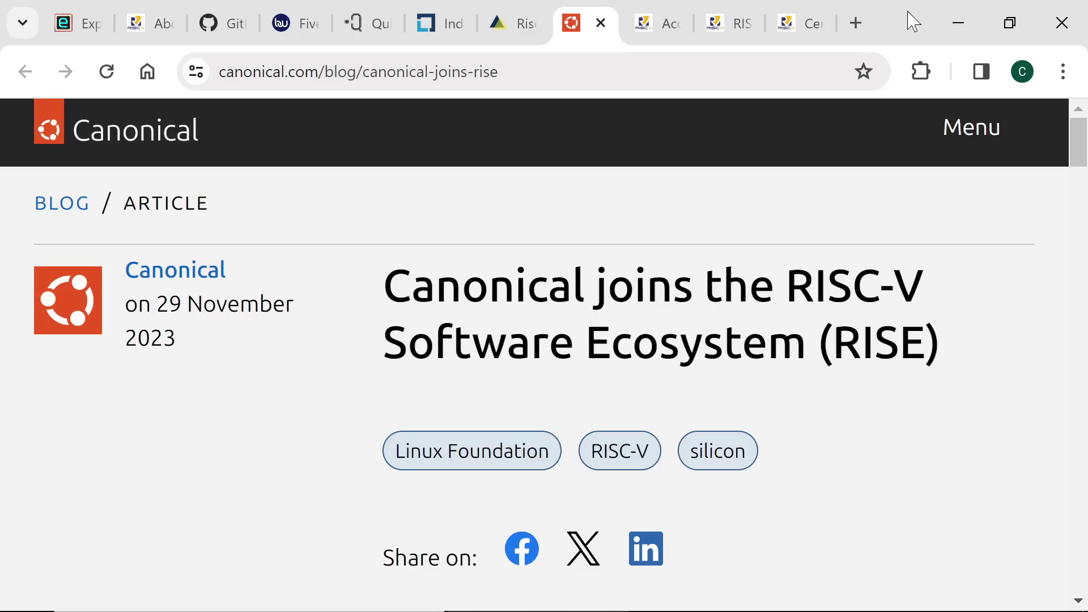
Step through the RISC-V Labs blog post and developer boards page to the certifications and courses page
key("ctrl+Tab")
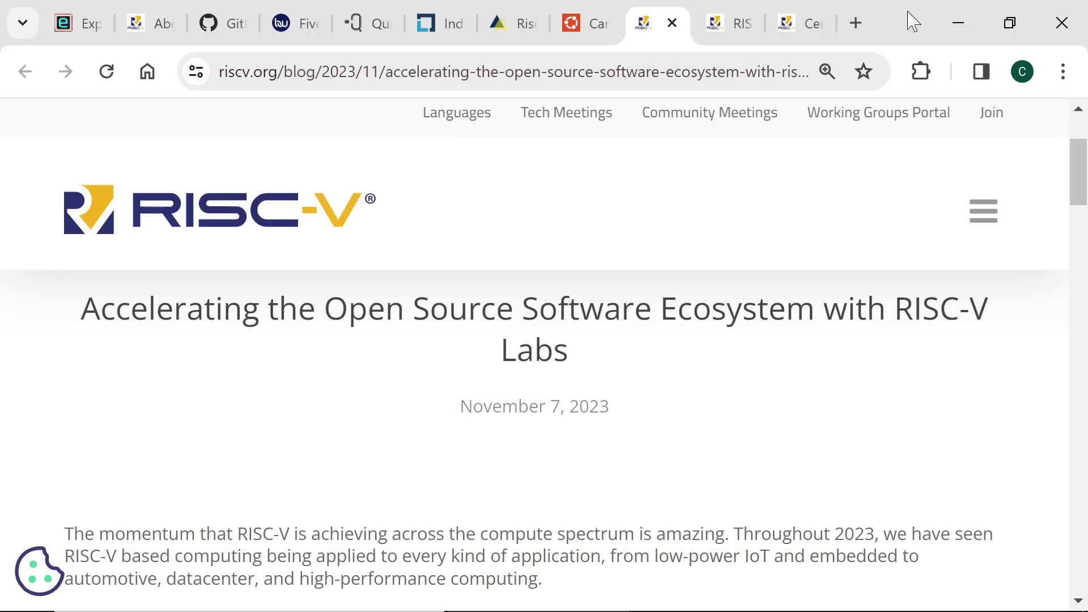
key("ctrl+Tab")
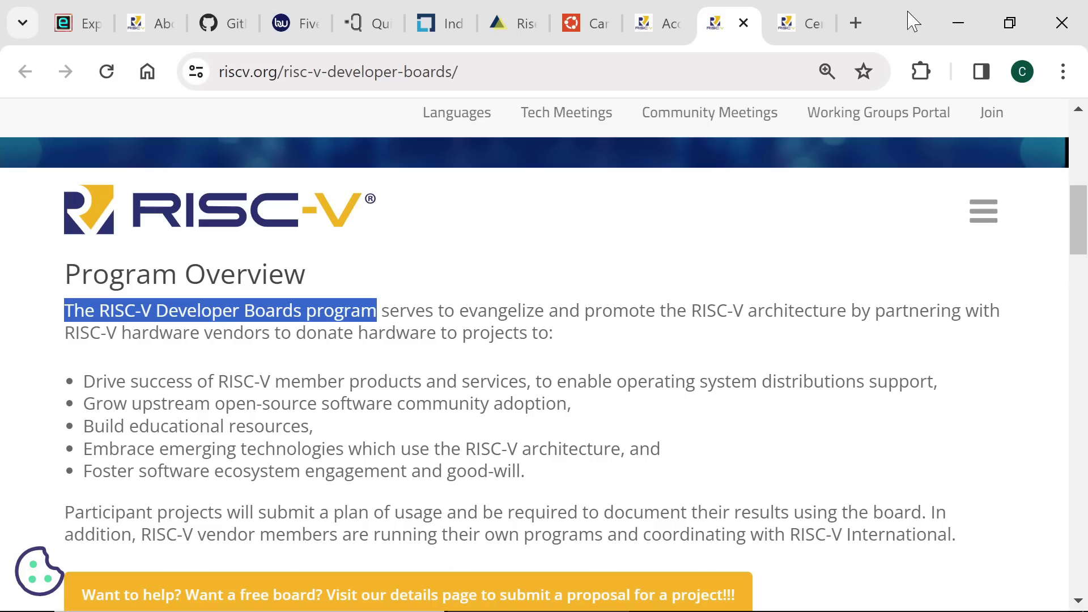
key("ctrl+Tab")
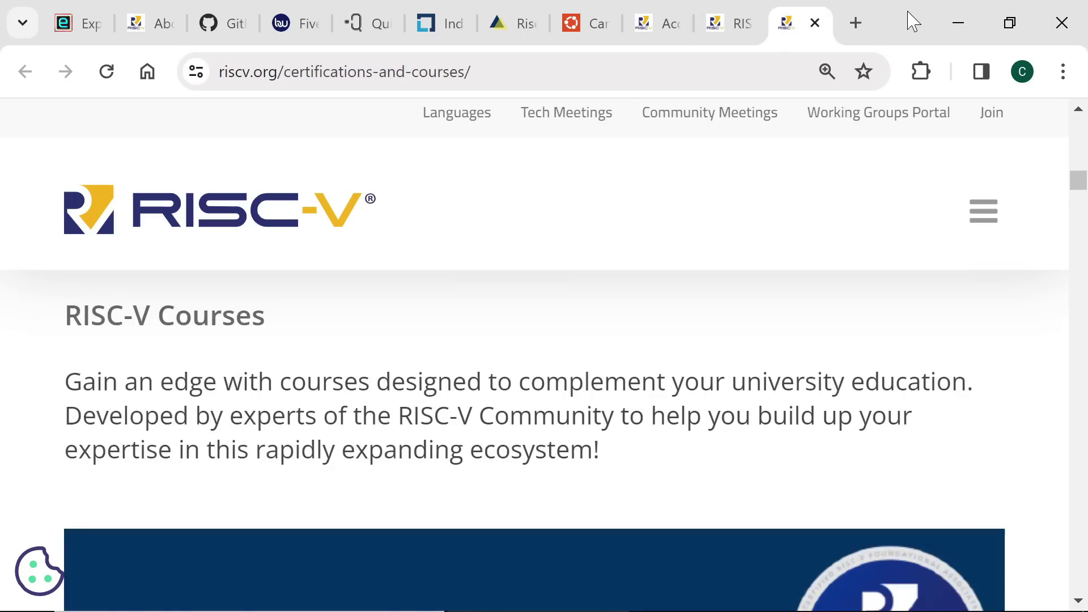
left_click_drag(1077, 182, 1065, 240)
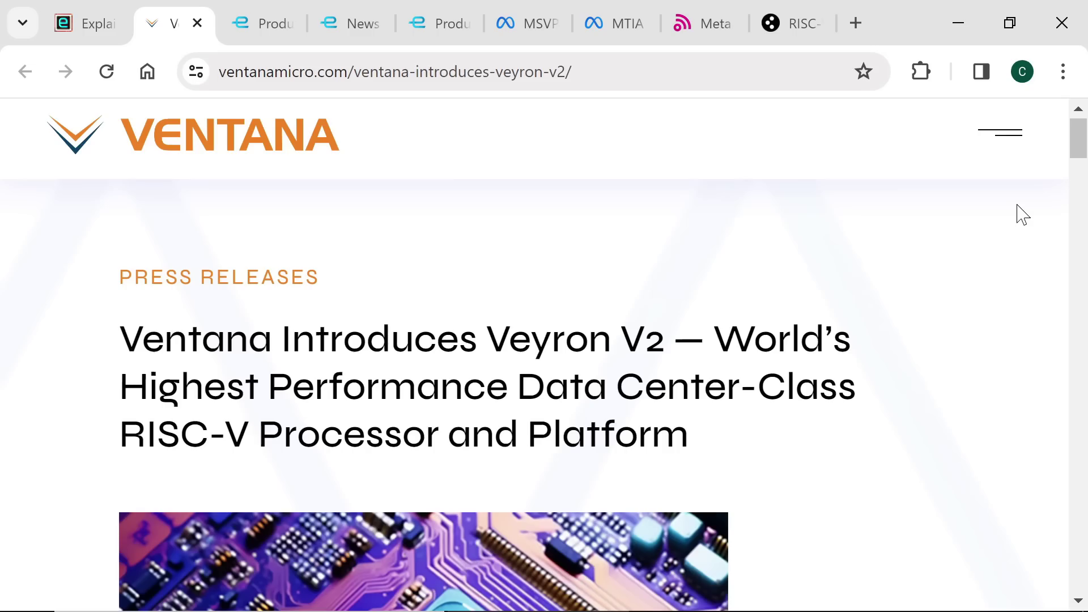
Step through the Esperanto products and news pages to the next Esperanto products page
key("ctrl+Tab")
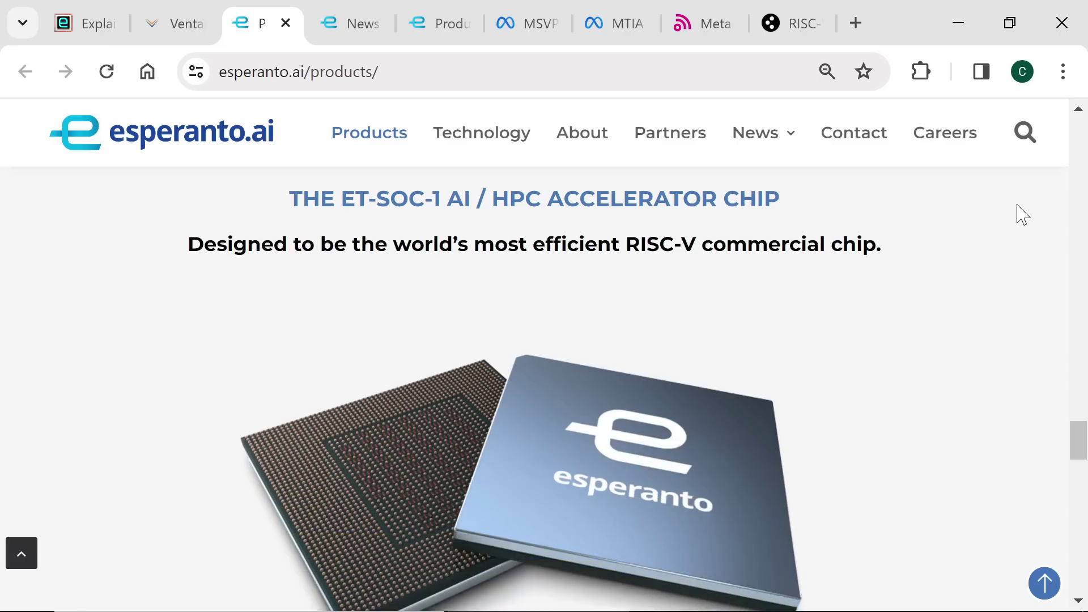
key("ctrl+Tab")
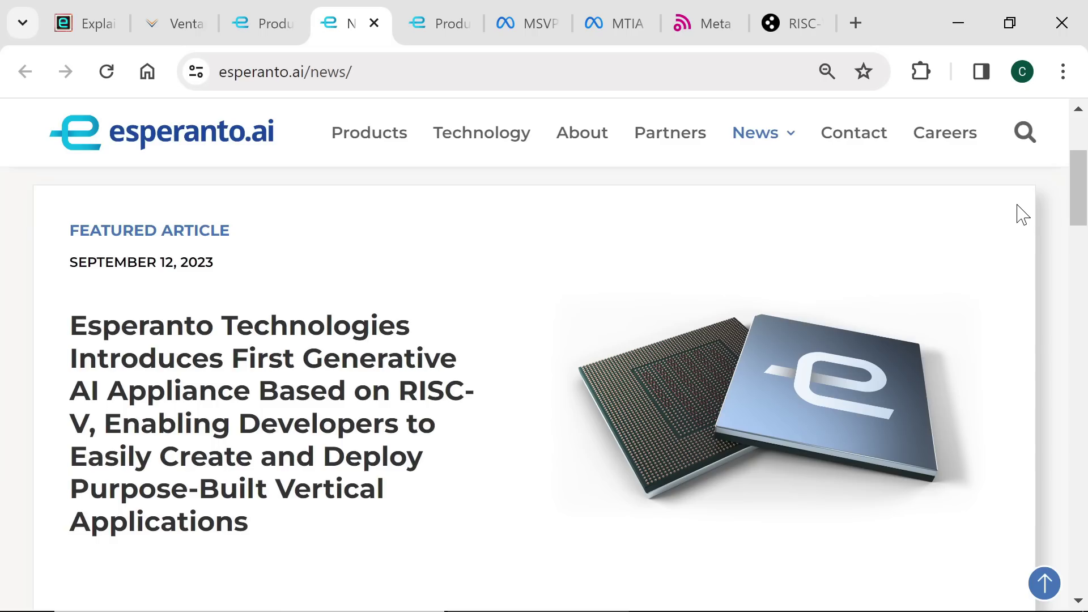
key("ctrl+Tab")
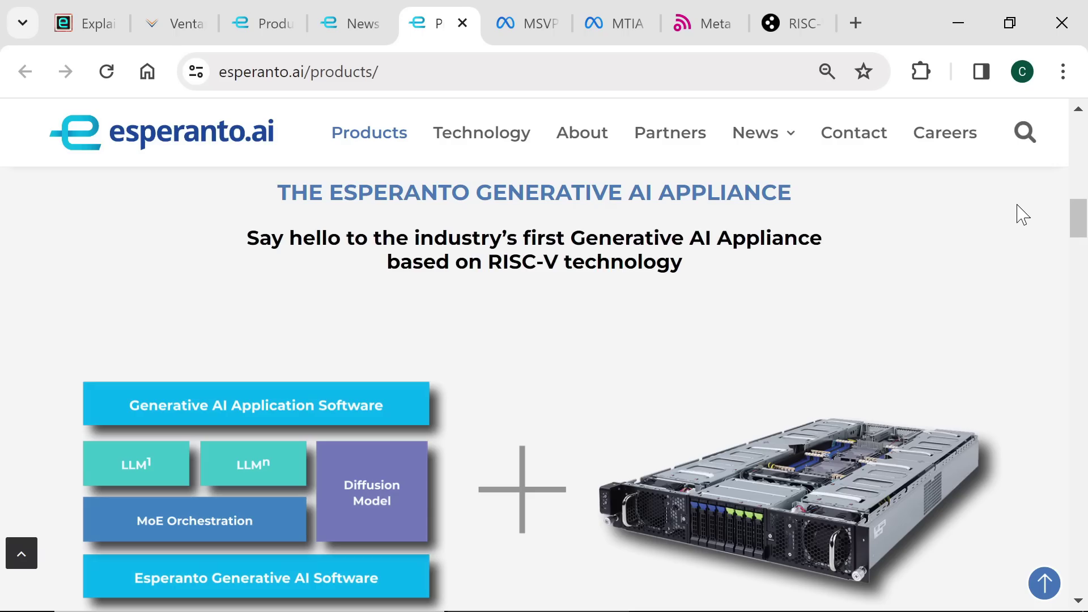
scroll(1023, 215, "down", 2)
scroll(1023, 215, "down", 4)
scroll(1023, 214, "down", 4)
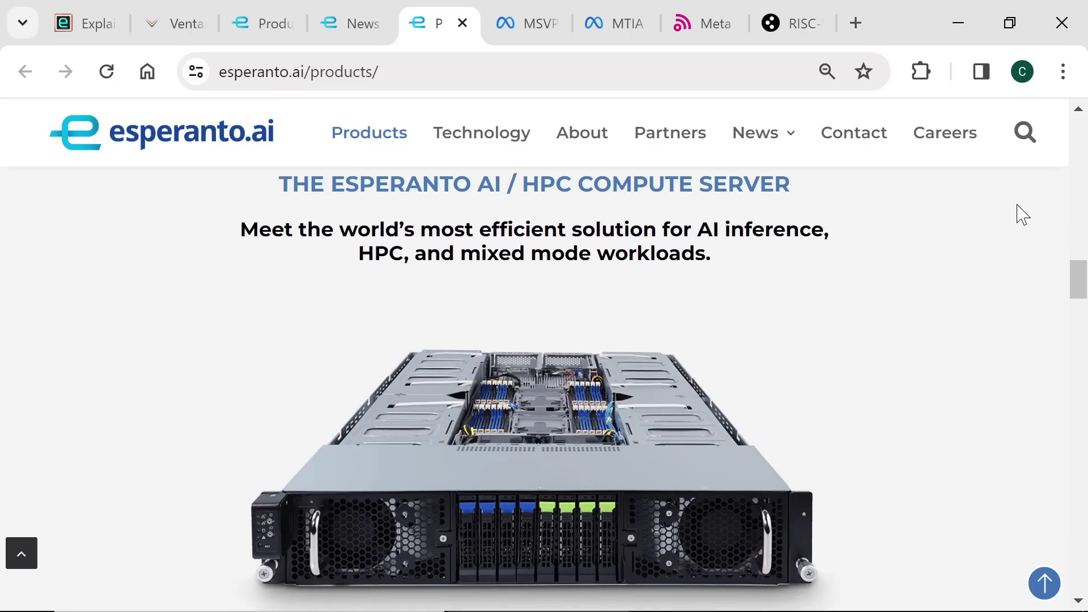
scroll(1023, 214, "down", 2)
scroll(1023, 215, "down", 3)
scroll(1023, 215, "down", 1)
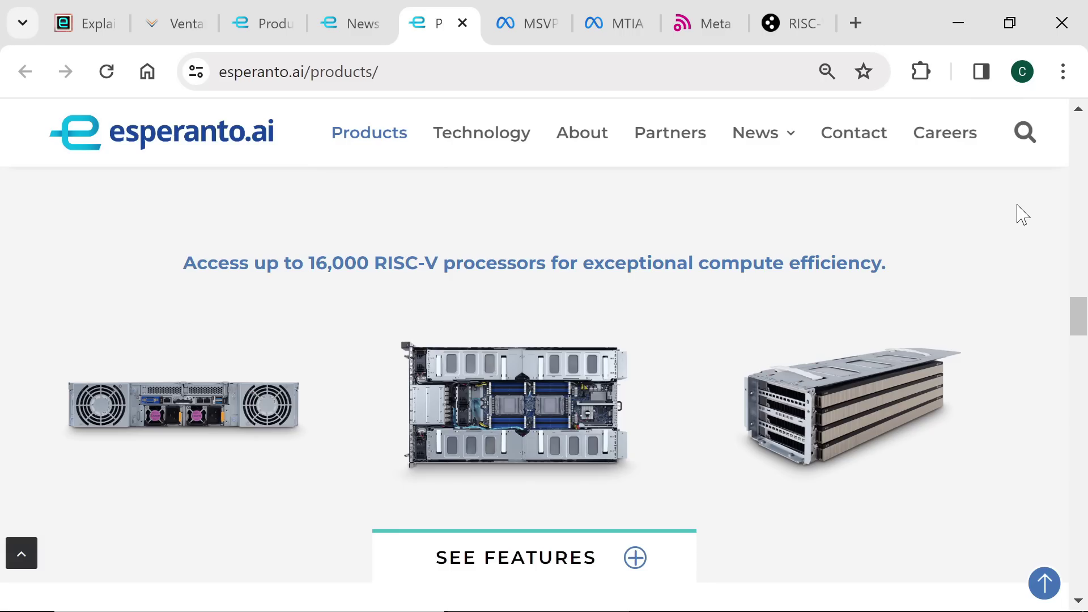
Advance through the Meta MSVP article to the MTIA v1 inference accelerator article
key("ctrl+Tab")
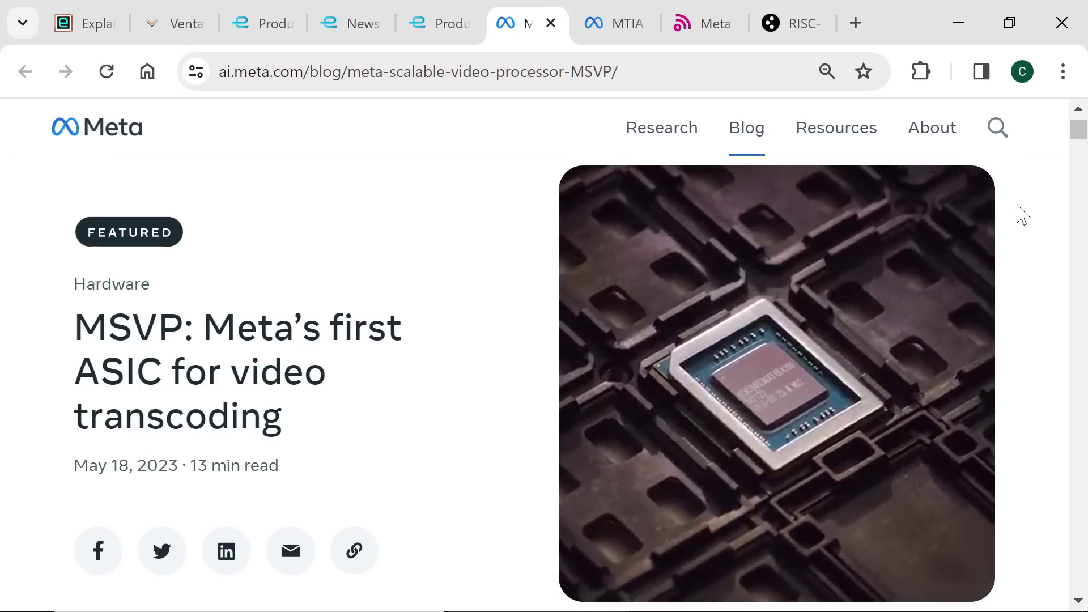
key("ctrl+Tab")
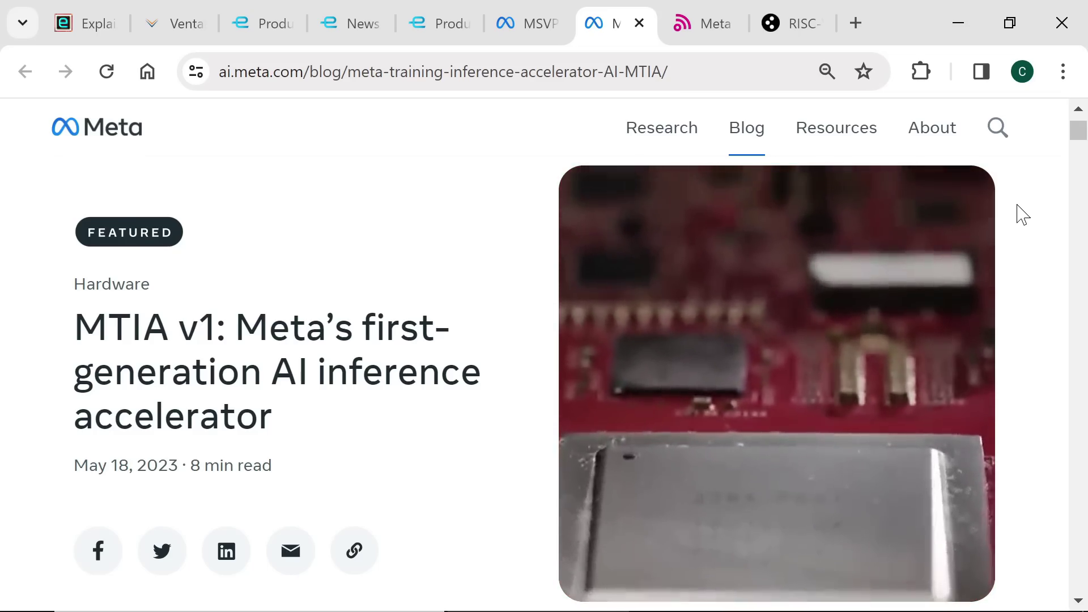
Switch to the TechRadar article about Meta's RISC-V route for AI acceleration
key("ctrl+Tab")
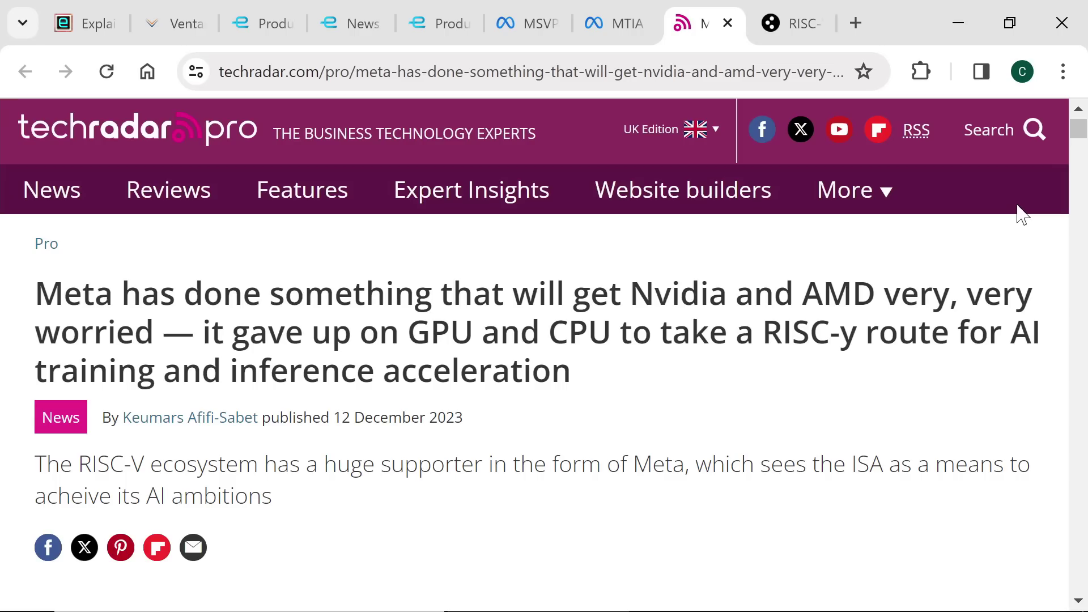
Switch to the Codasip RISC-V Summit report with Meta's product-roadmap quote
key("ctrl+Tab")
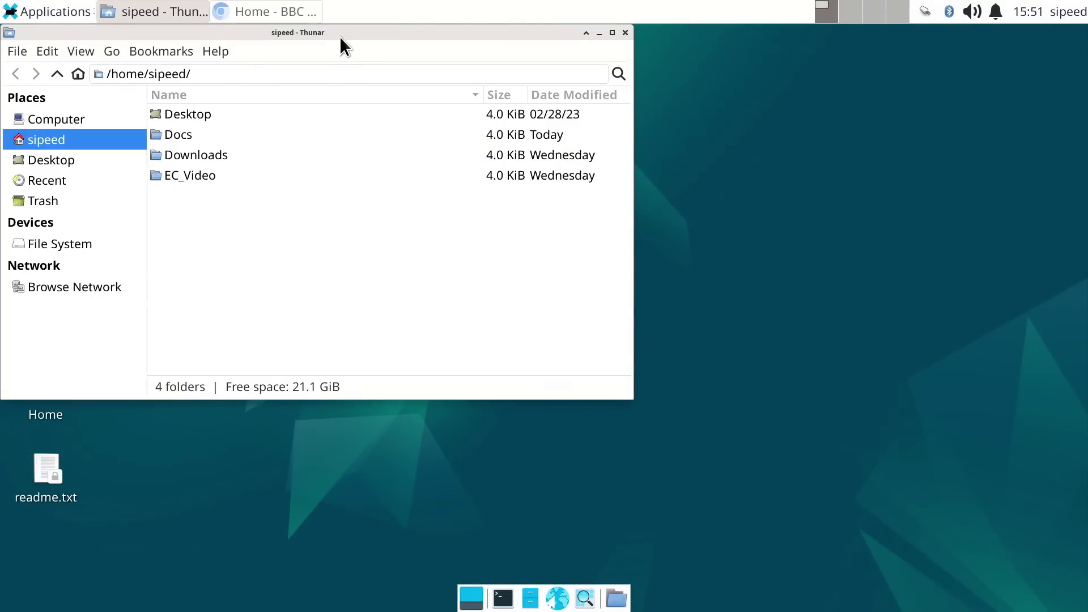
Move the Thunar home-folder window to the screen centre, then close it
mouse_move(340, 32)
left_mouse_down()
mouse_move(393, 80)
mouse_move(493, 124)
left_mouse_up()
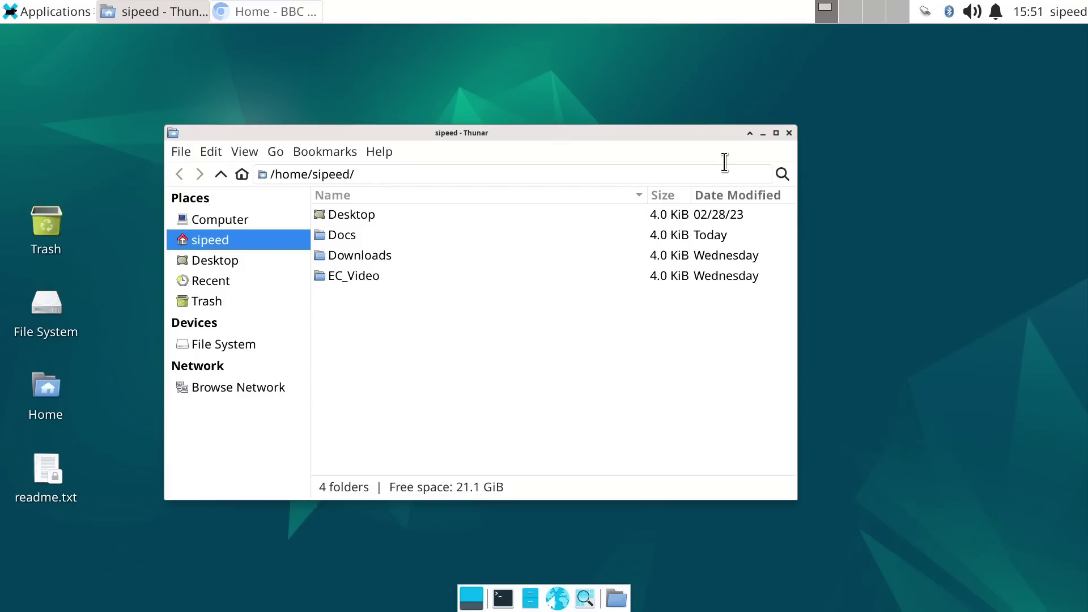
left_click(789, 134)
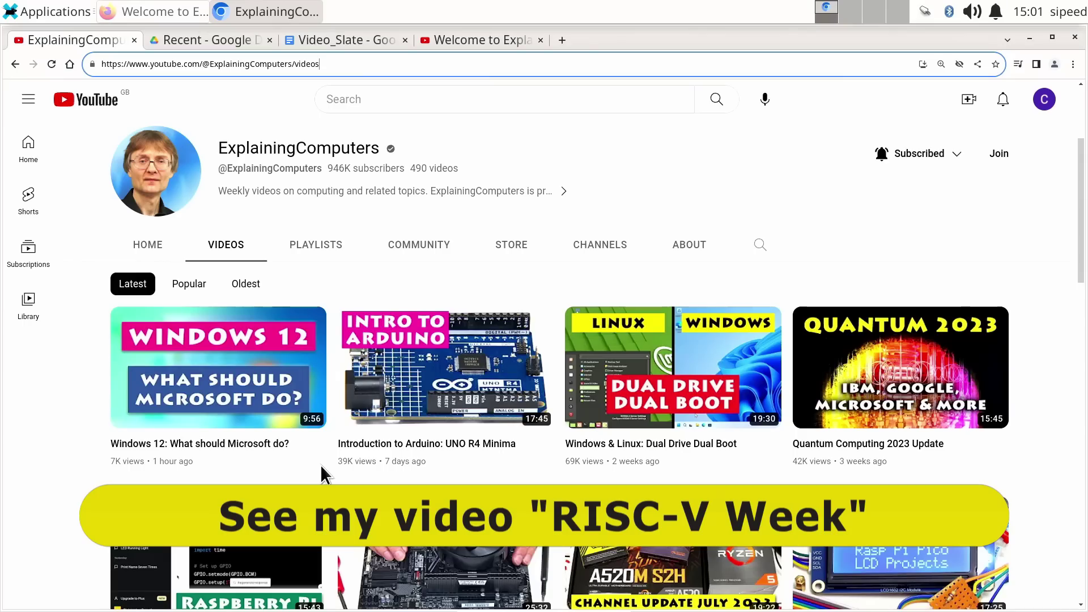
mouse_move(199, 442)
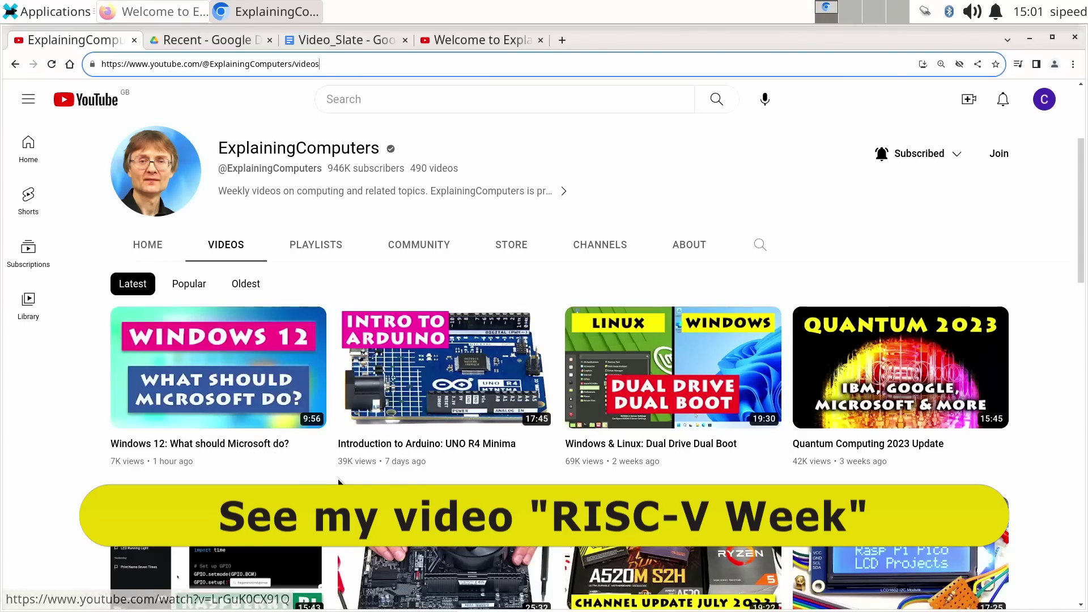
Remove the 13/08 Windows 12 line and its leftover empty line from the Video_Slate schedule
left_click(328, 40)
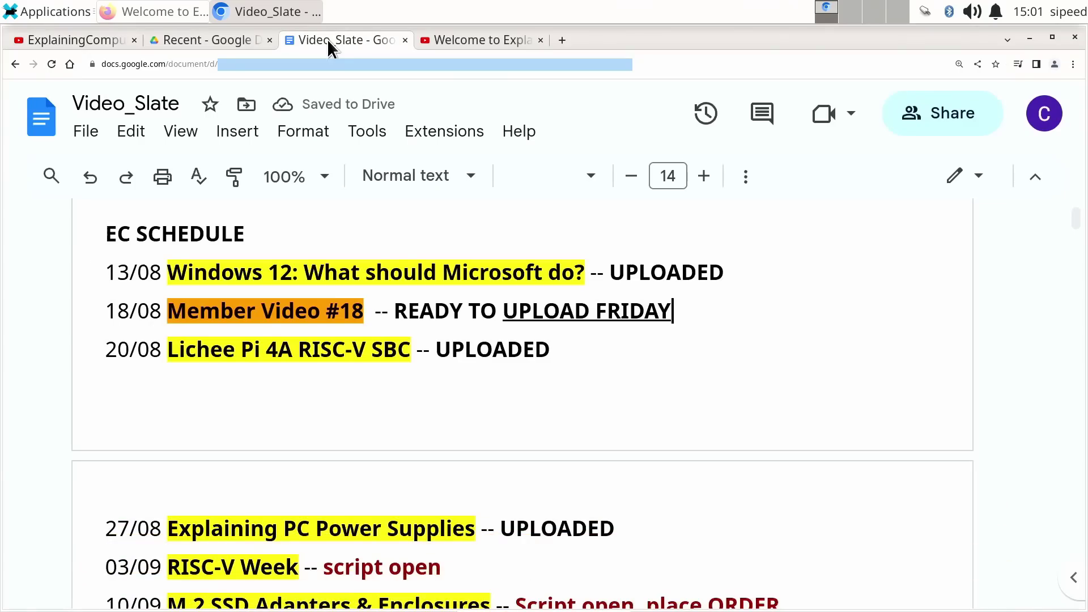
left_click_drag(739, 273, 94, 267)
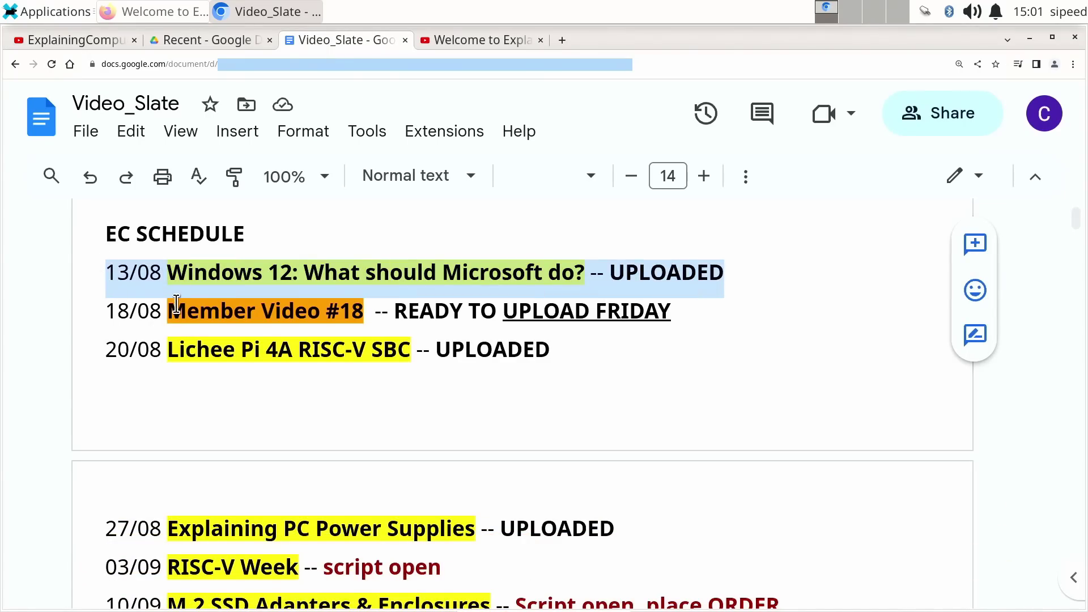
key("Delete")
key("BackSpace")
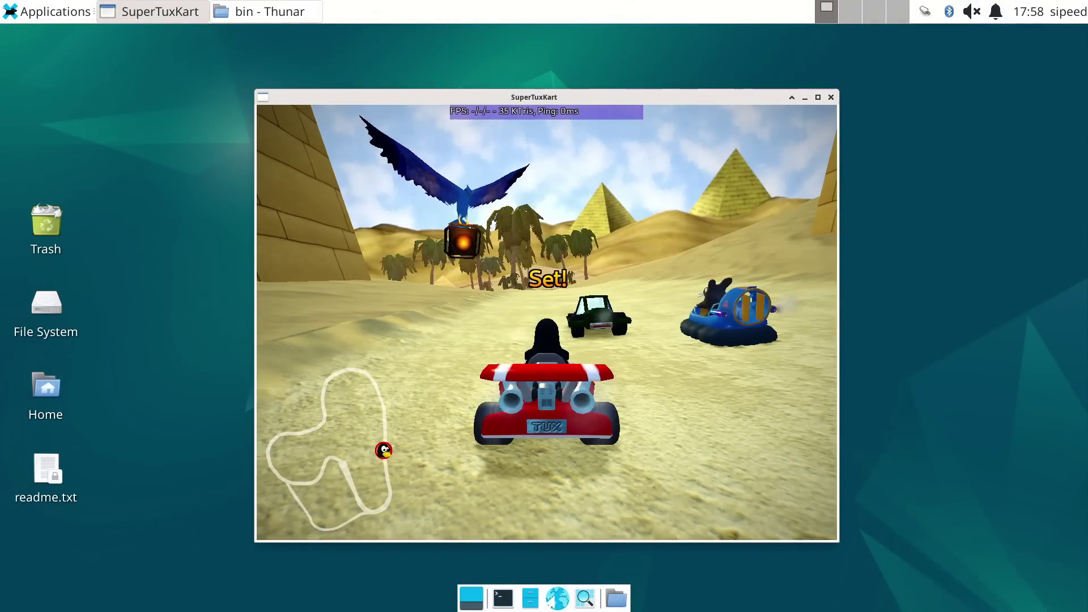
key("Up")
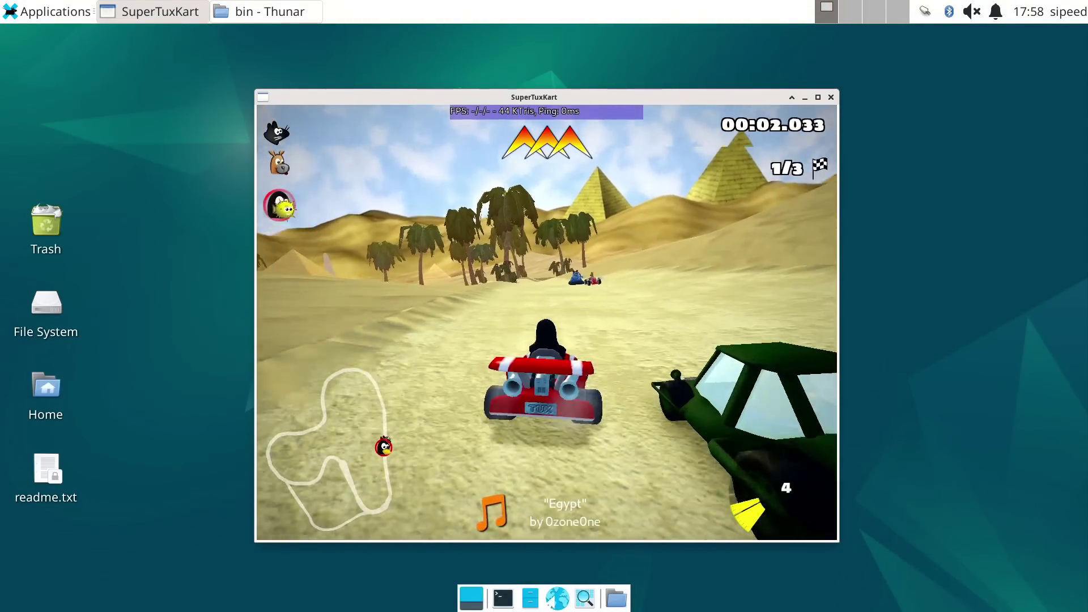
Steer the kart through the Egypt desert dunes, then browse the Multimedia applications list
key("Right")
key("Left")
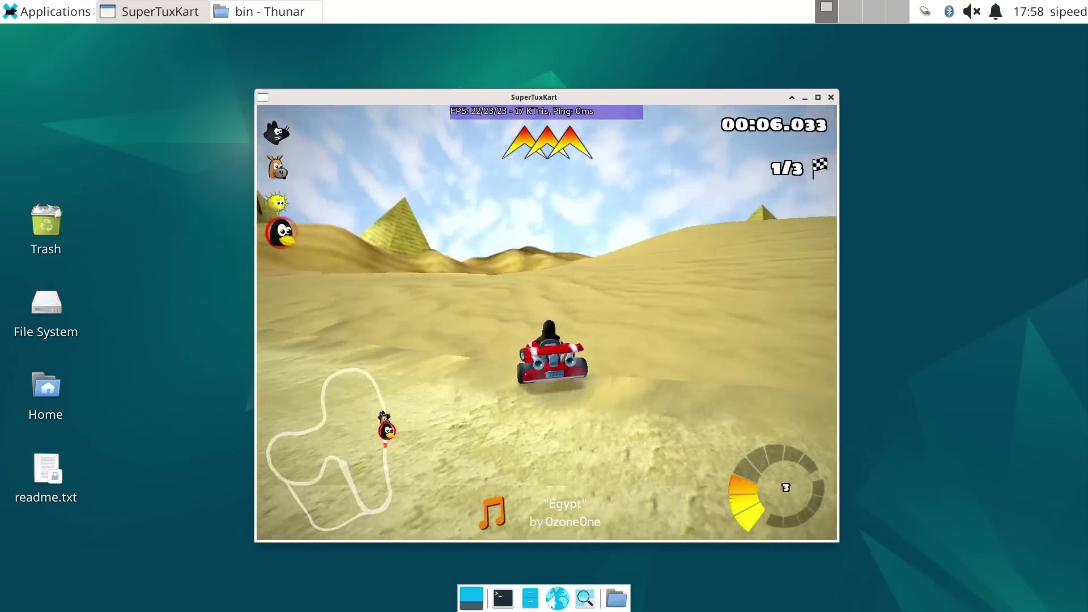
key("Right")
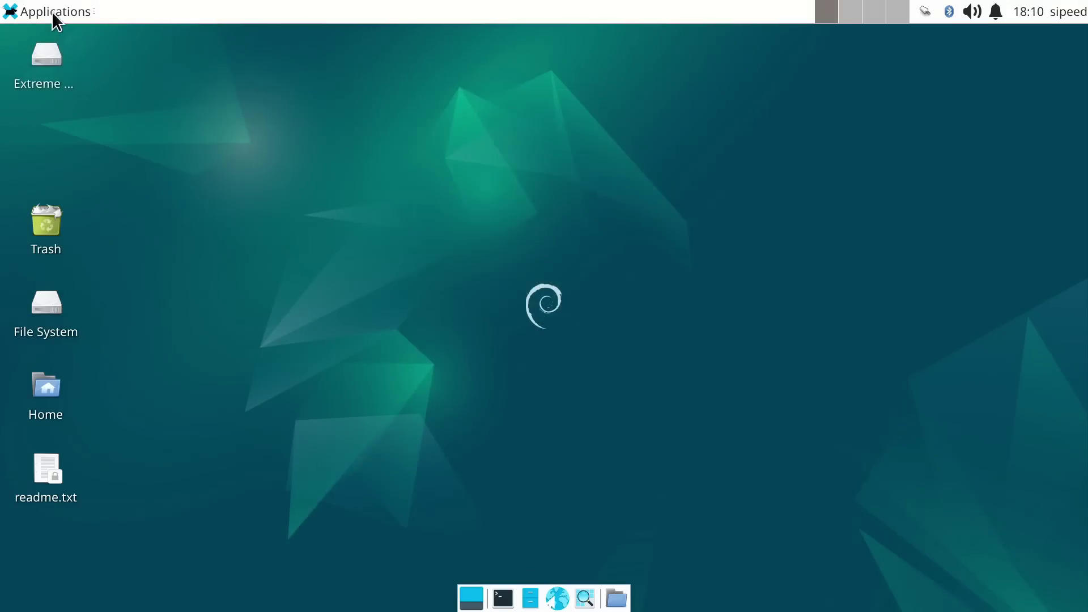
left_click(54, 12)
mouse_move(48, 255)
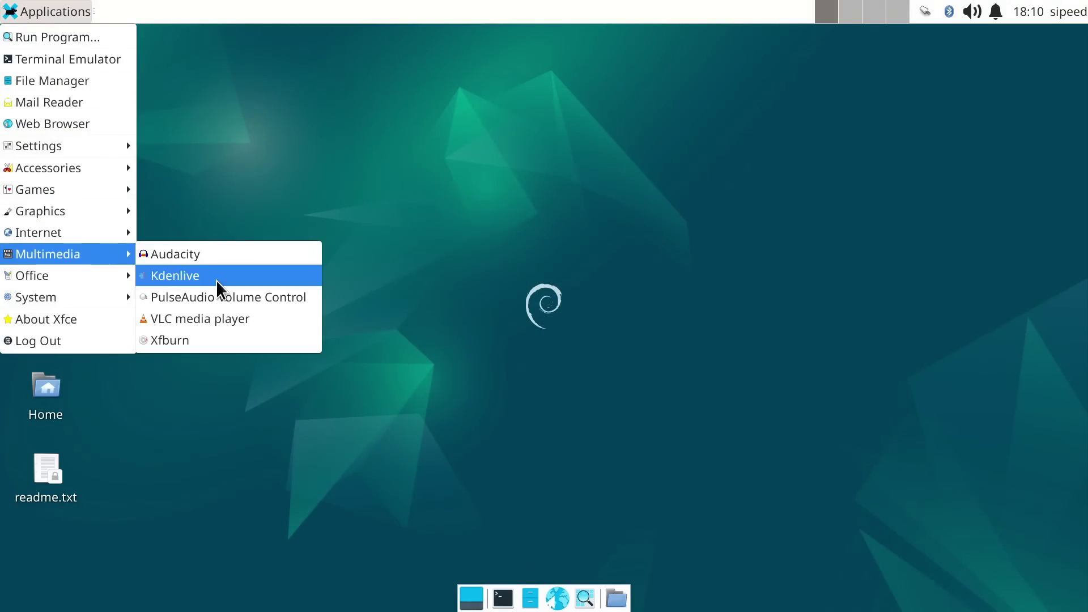
Launch Kdenlive from the Applications > Multimedia menu
left_click(216, 276)
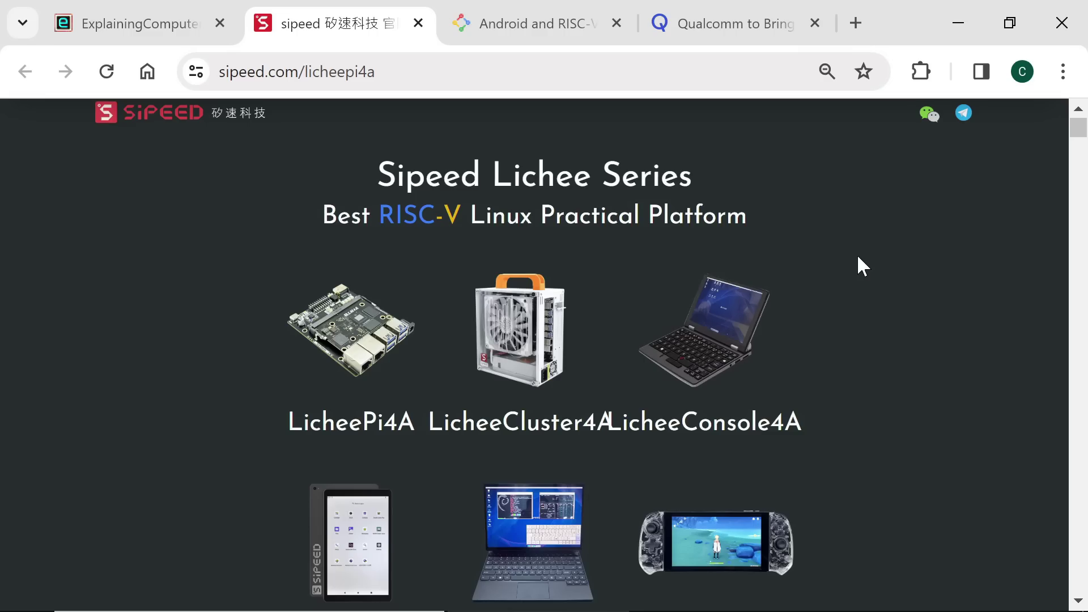
Jump to the Lichee Console 4A section, then the Lichee Pad 4A section
left_click(726, 328)
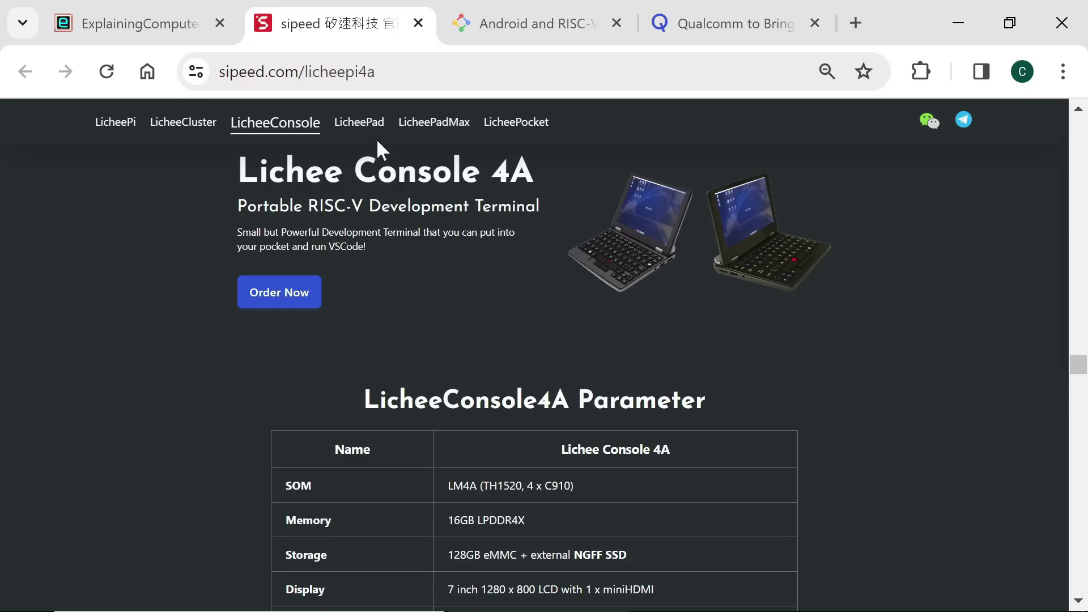
left_click(363, 128)
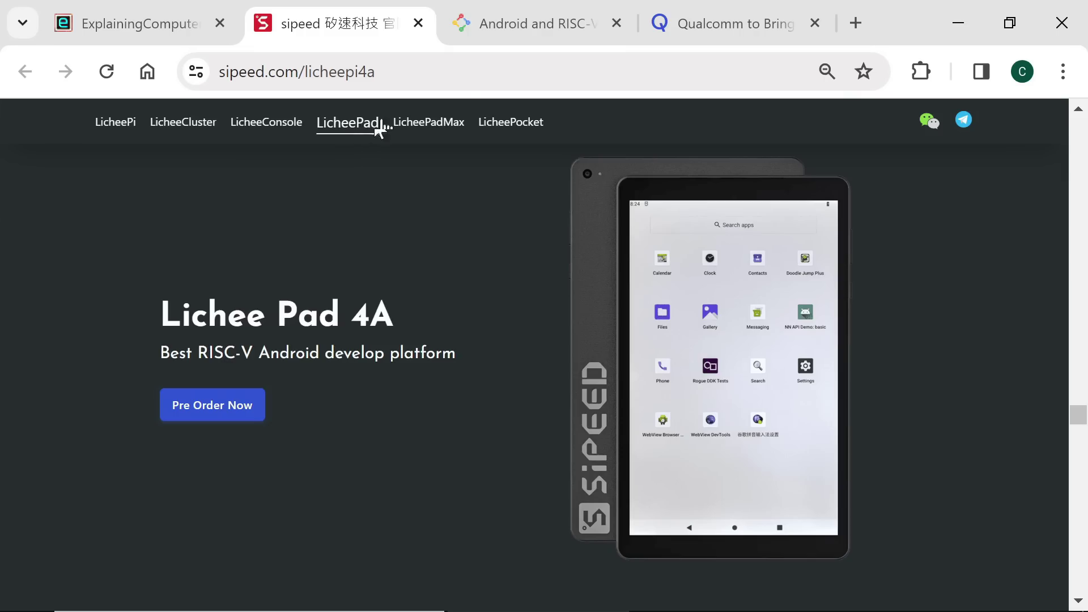
Switch to the Google Open Source 'Android and RISC-V' article tab
left_click(507, 36)
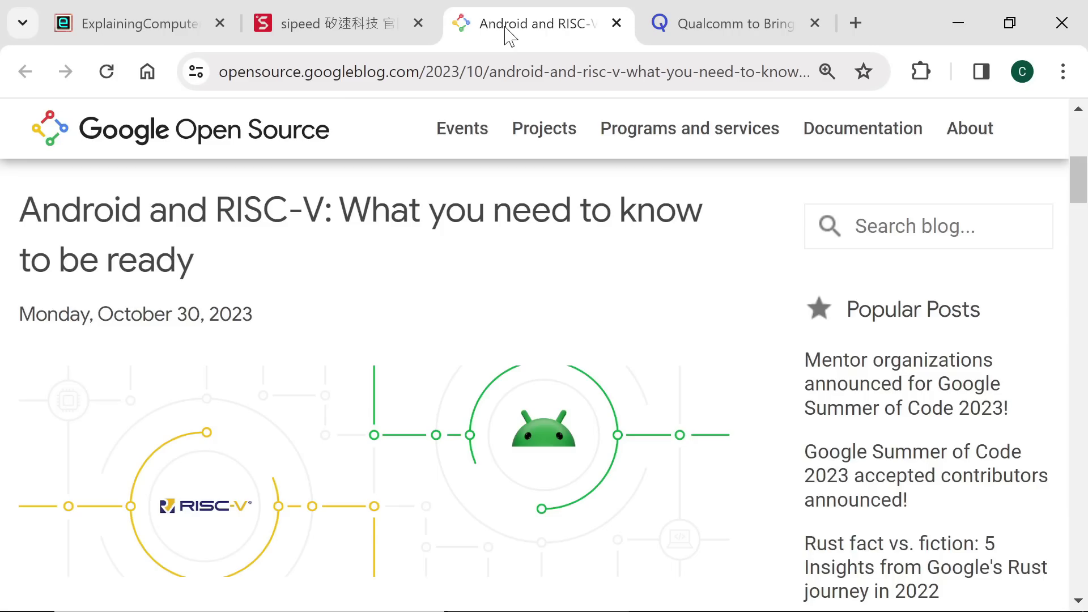
Switch to Qualcomm's RISC-V wearable platform for Wear OS press release tab
left_click(690, 9)
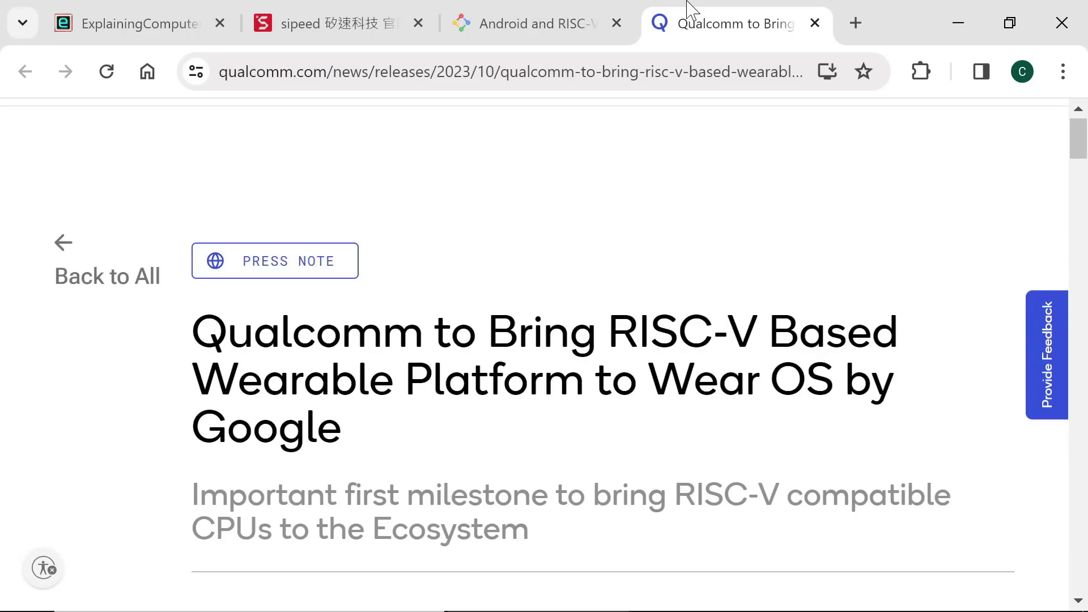